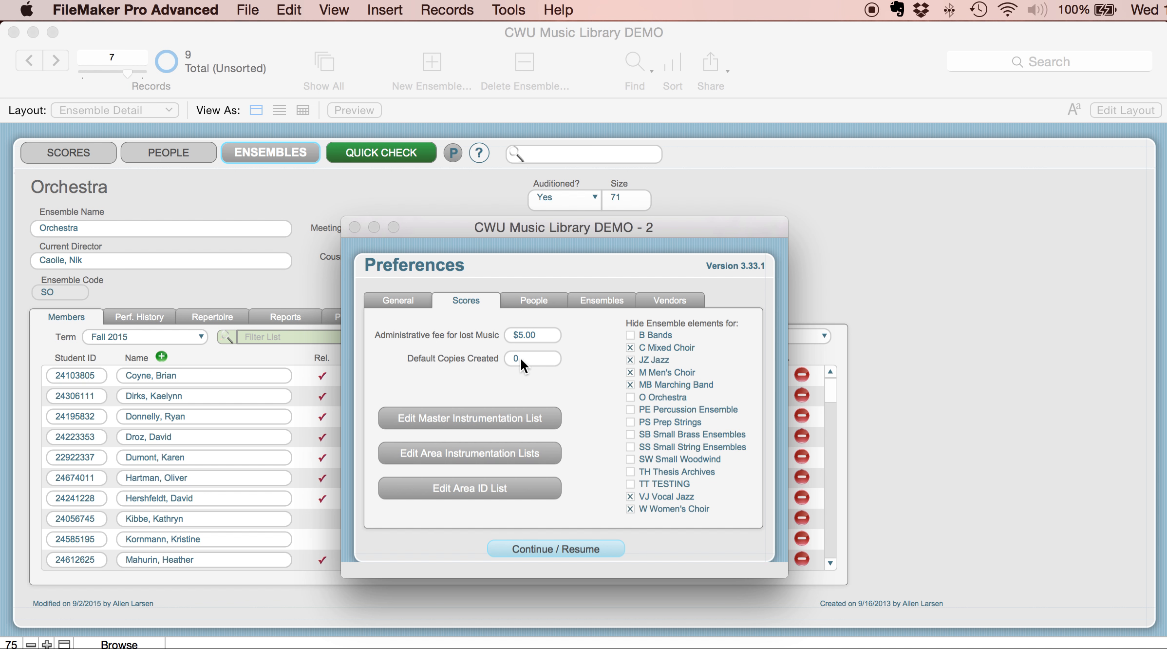
- Close the preferences and find all scores in area TT
left_click(530, 551)
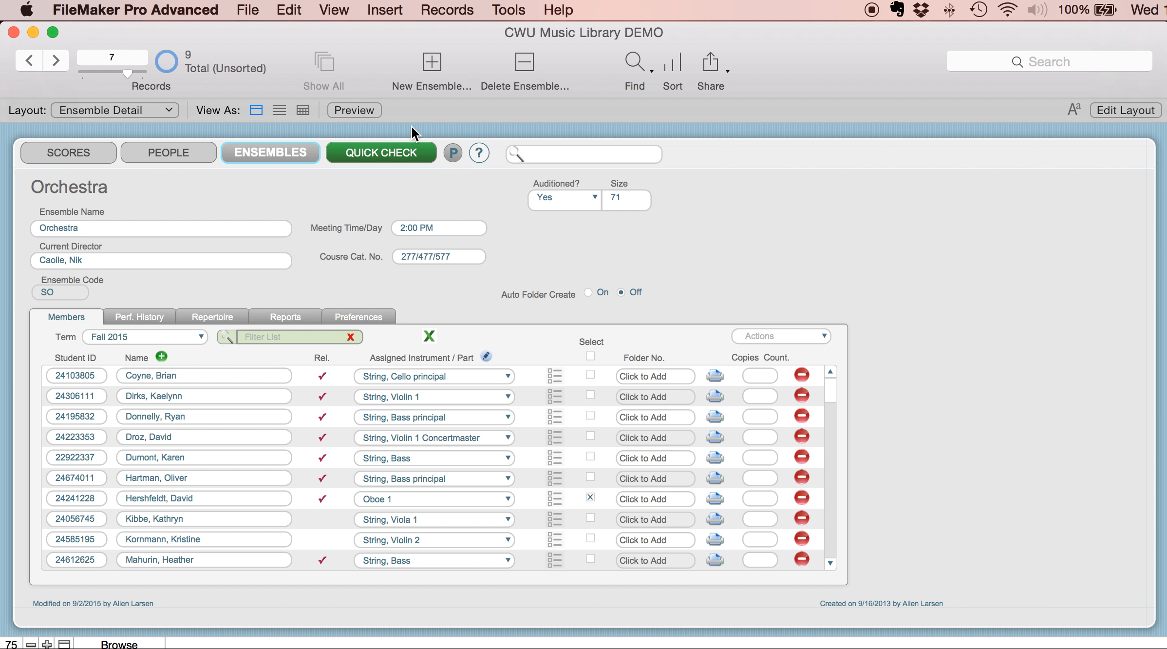
left_click(636, 62)
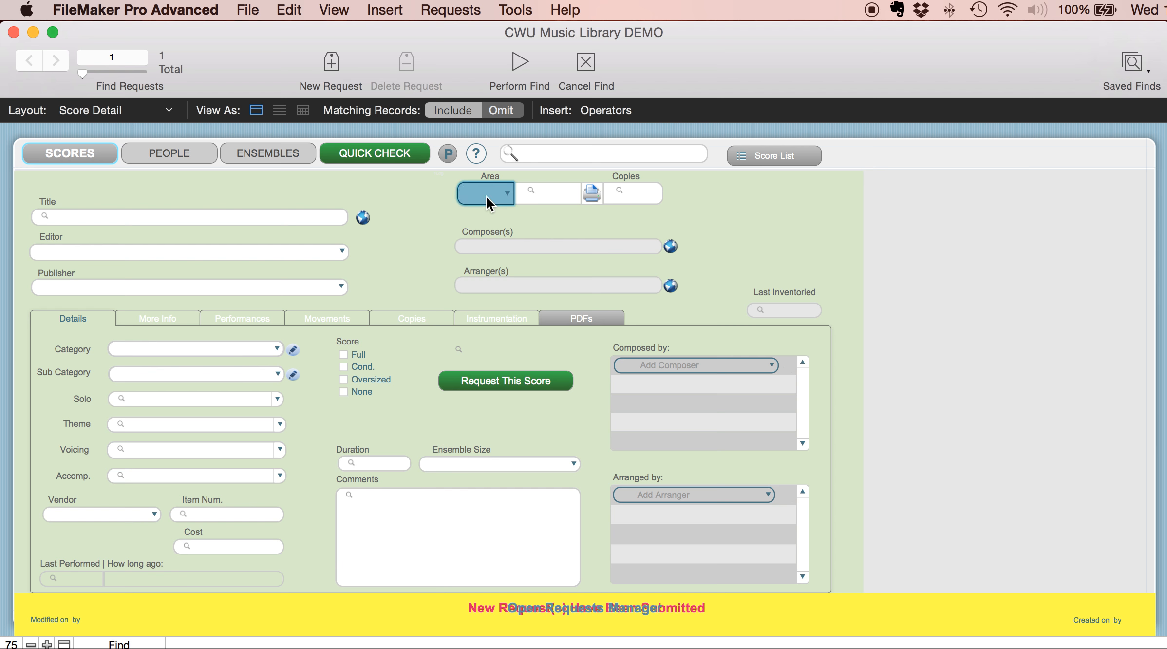
left_click(486, 196)
left_click(517, 447)
key("Return")
- Create one String, Bass copy of the score Our God is Greater and close the copy creation dialog
left_click(407, 320)
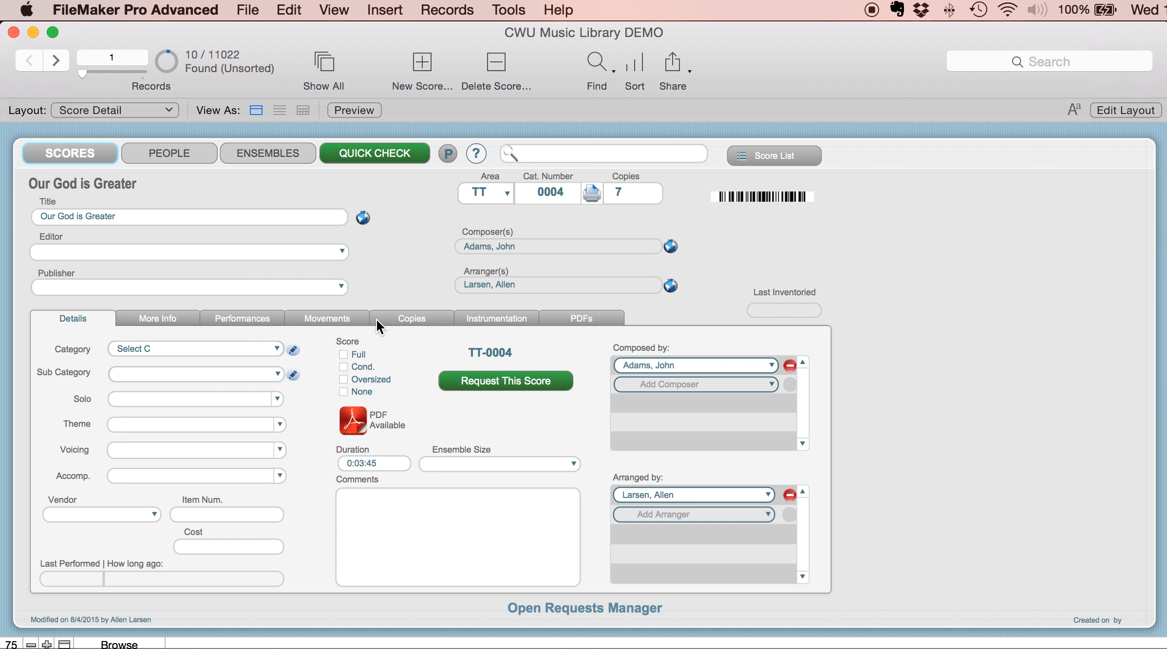
left_click(406, 317)
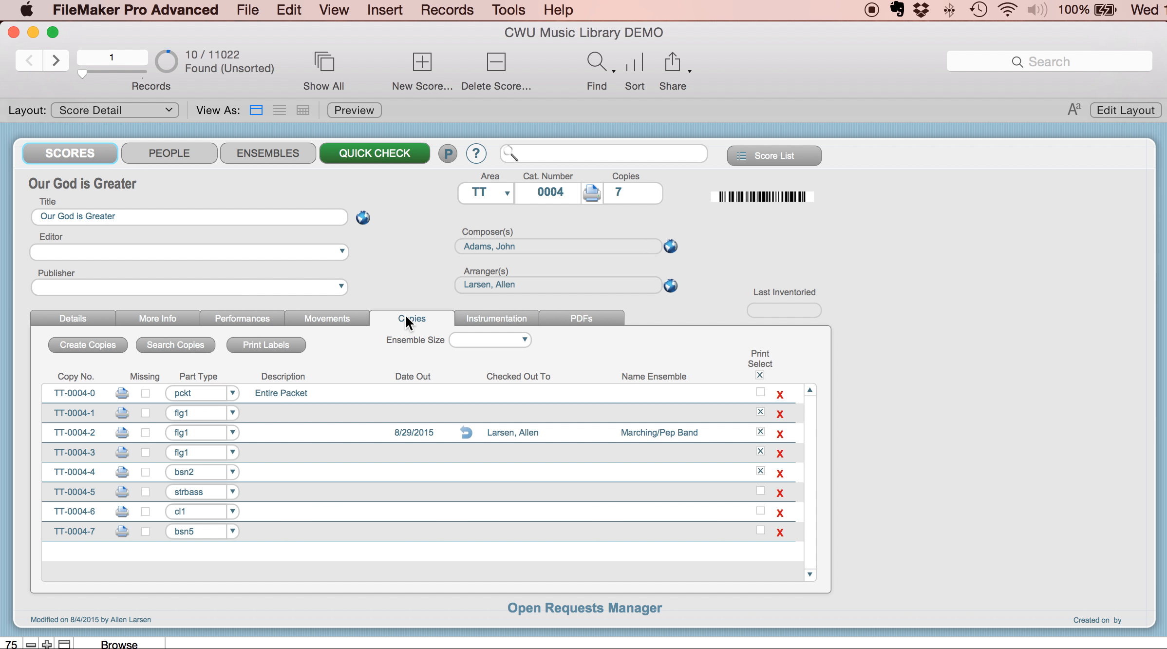
left_click(86, 344)
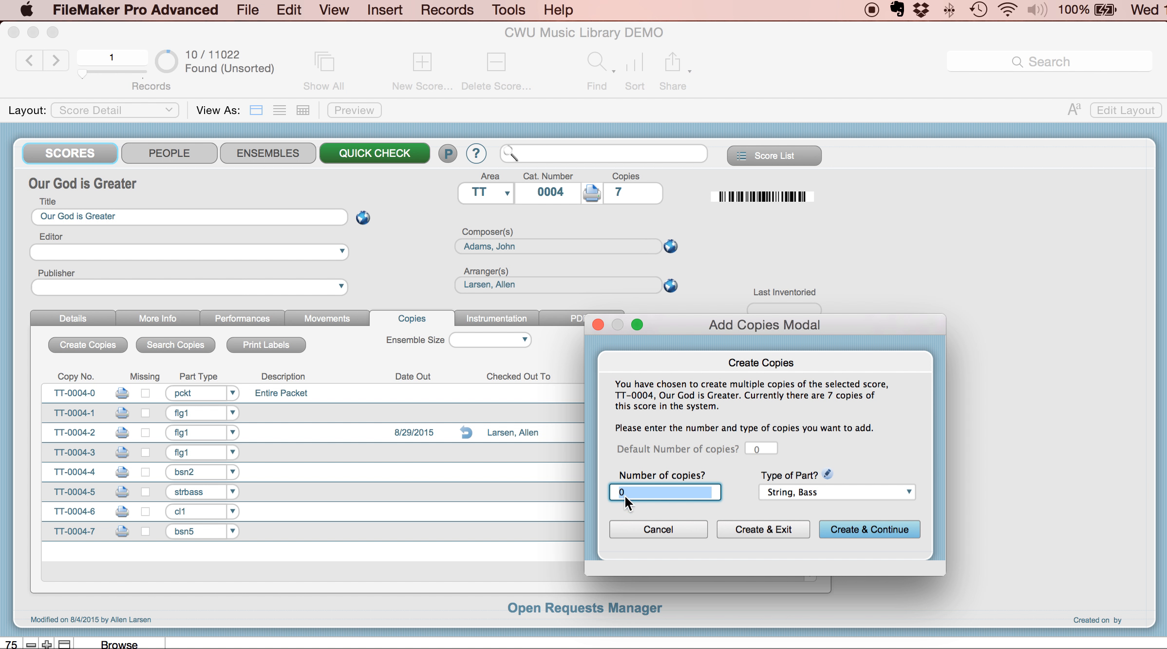
type("1")
left_click(865, 529)
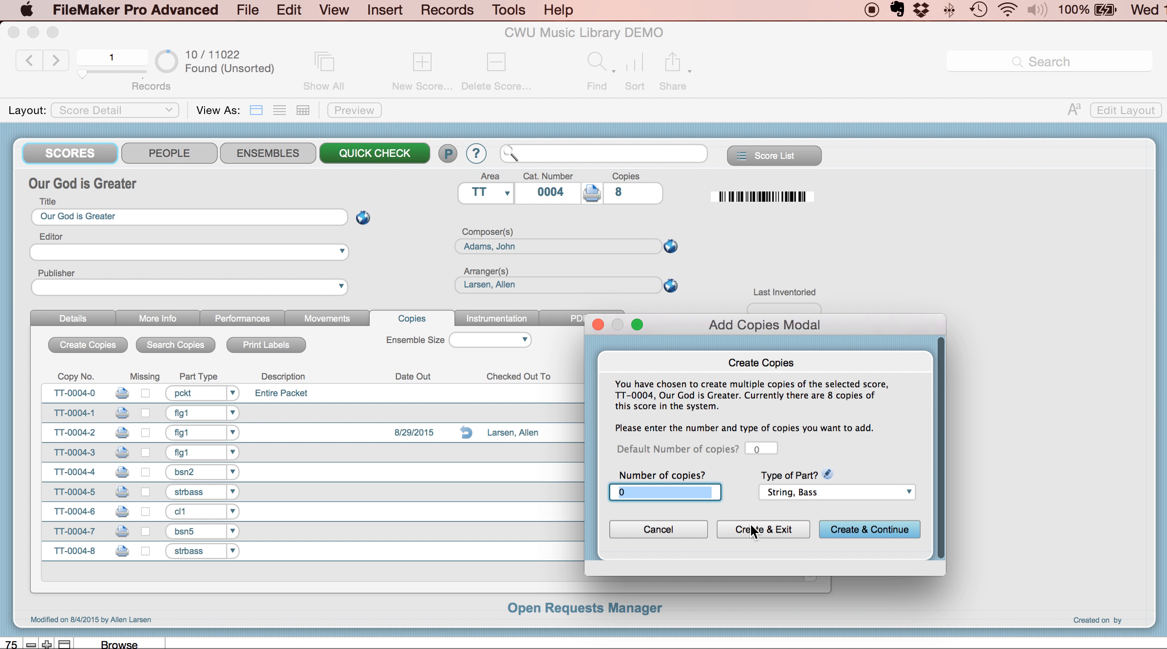
left_click(673, 529)
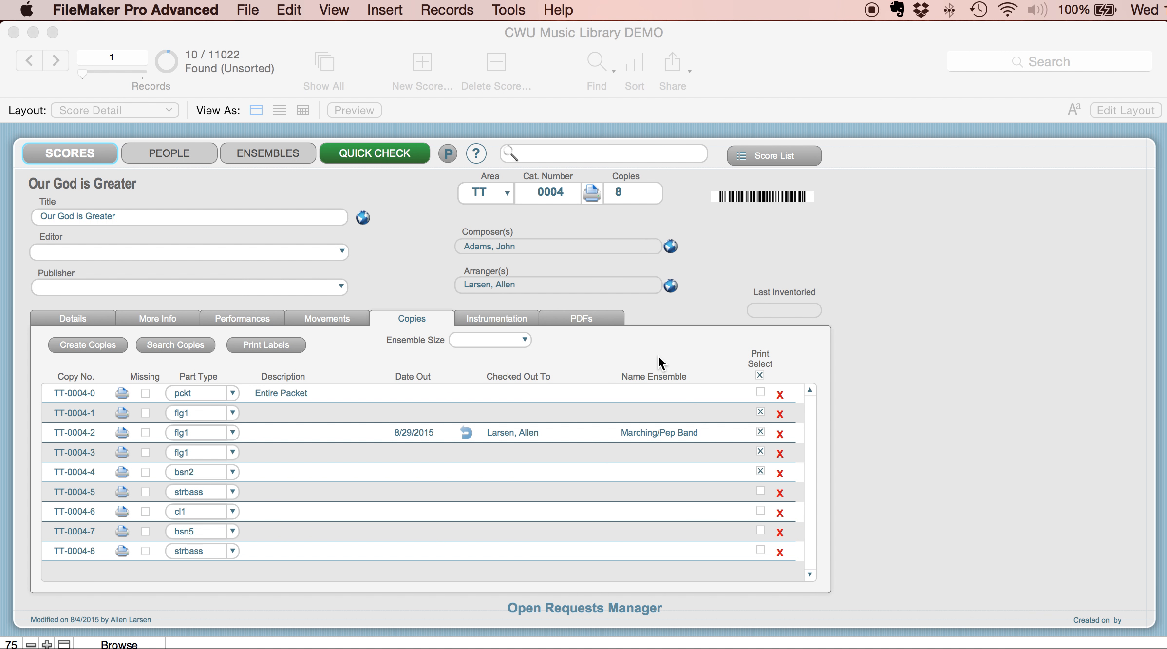
- Set the default copies created to 1 in the score preferences and check the default in the copy creation dialog
left_click(448, 155)
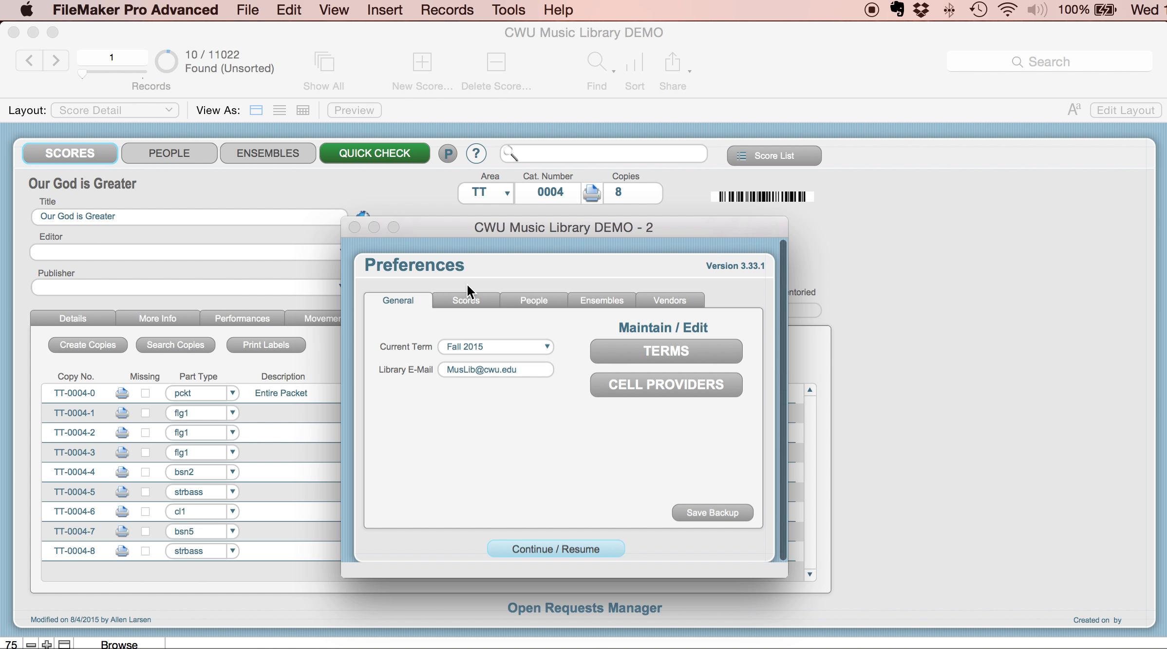
left_click(471, 301)
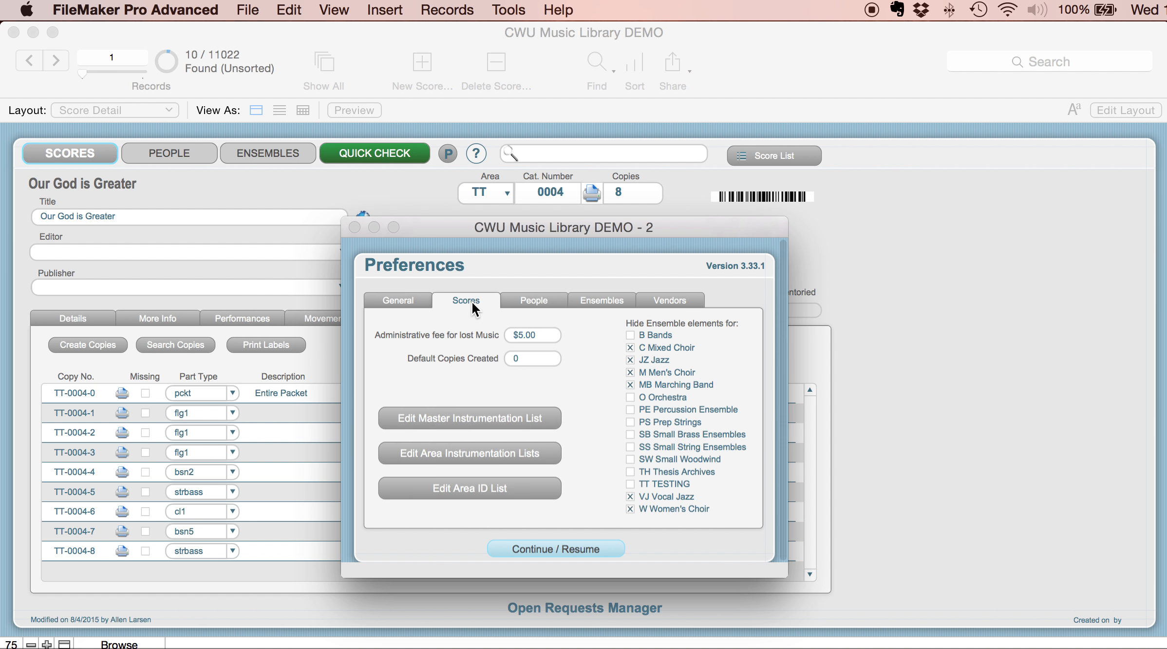
left_click(510, 358)
type("0")
left_click_drag(540, 362, 503, 360)
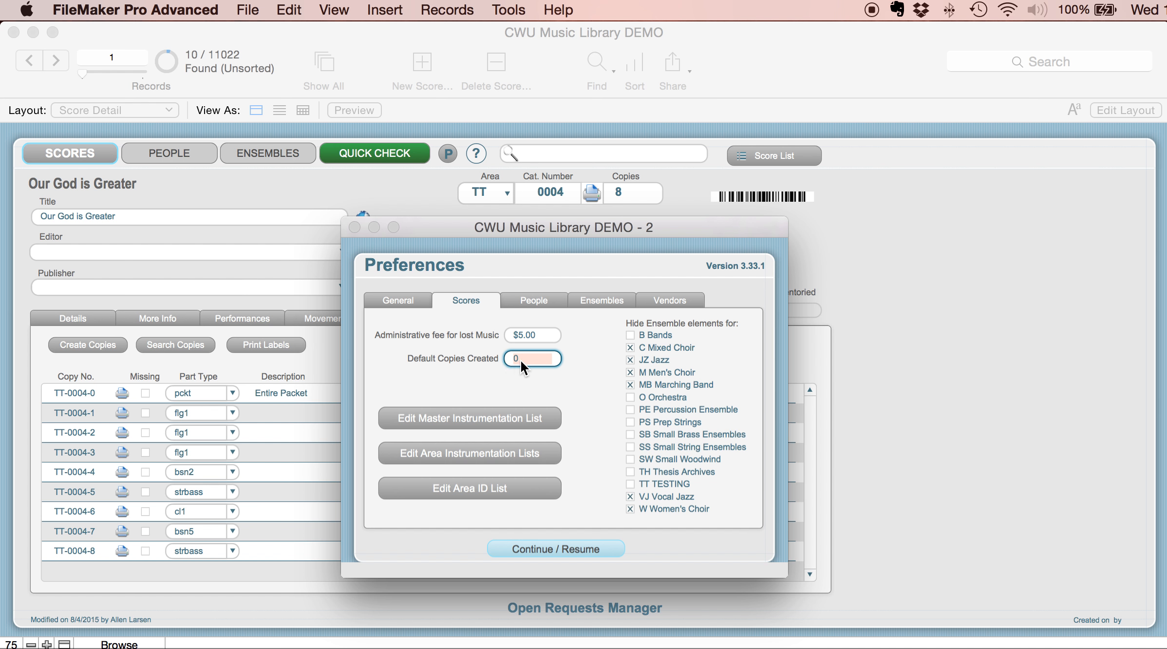
type("1")
left_click(583, 378)
left_click(554, 542)
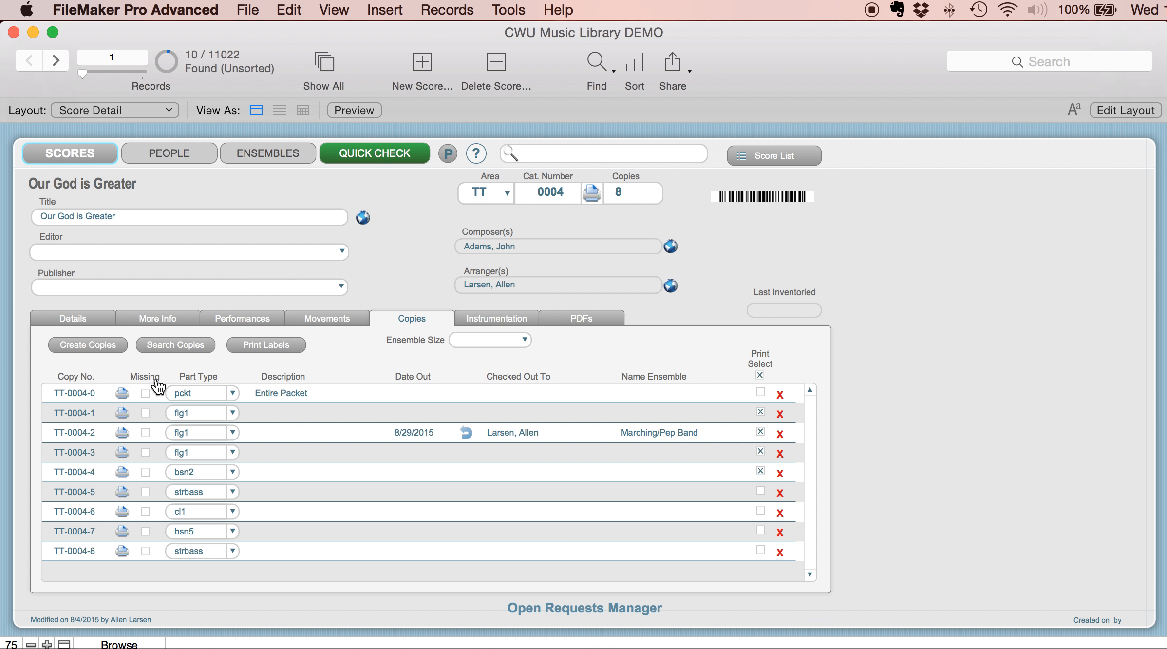
left_click(74, 344)
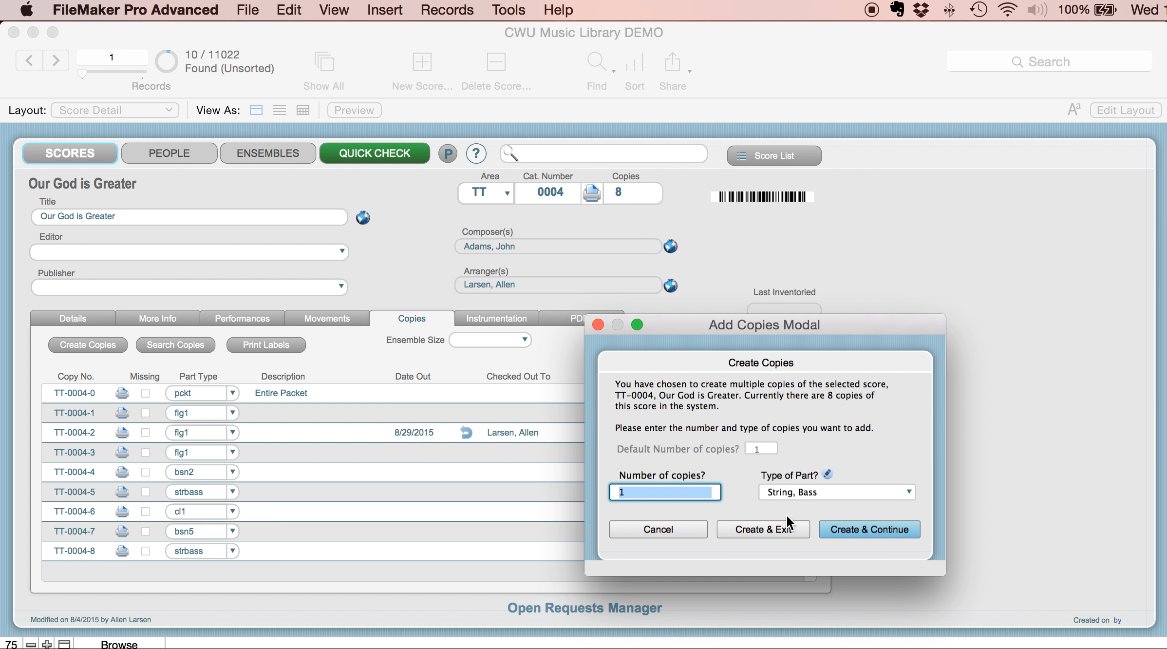
left_click(690, 530)
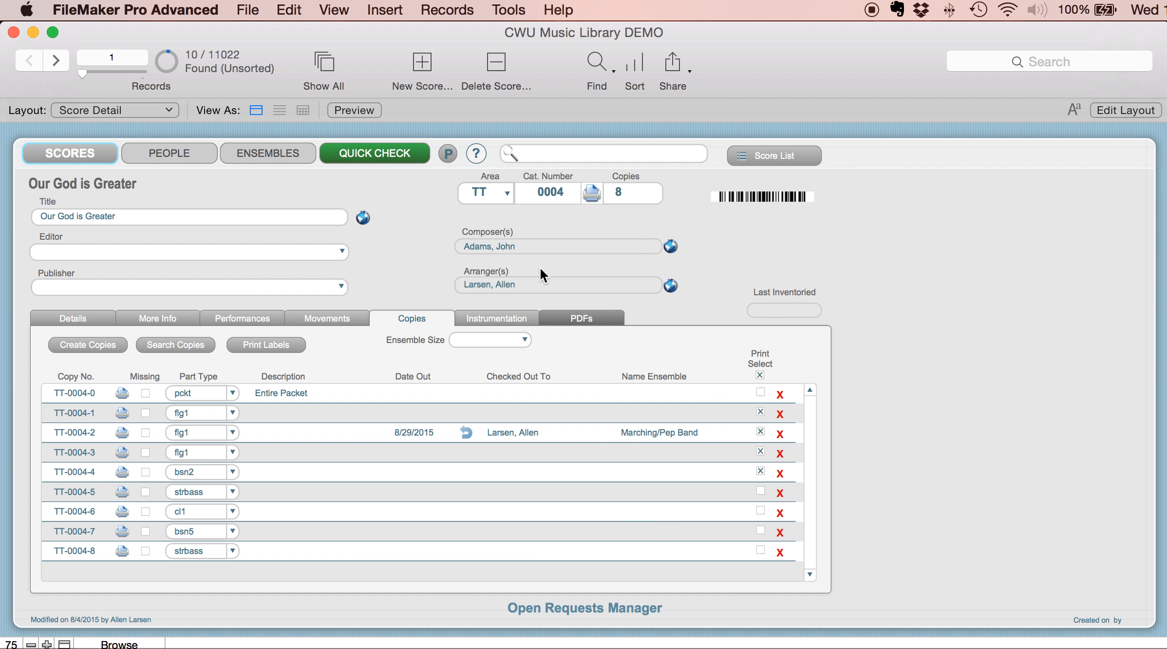
- Set the default copies created to 0 in the score preferences and close them
left_click(448, 154)
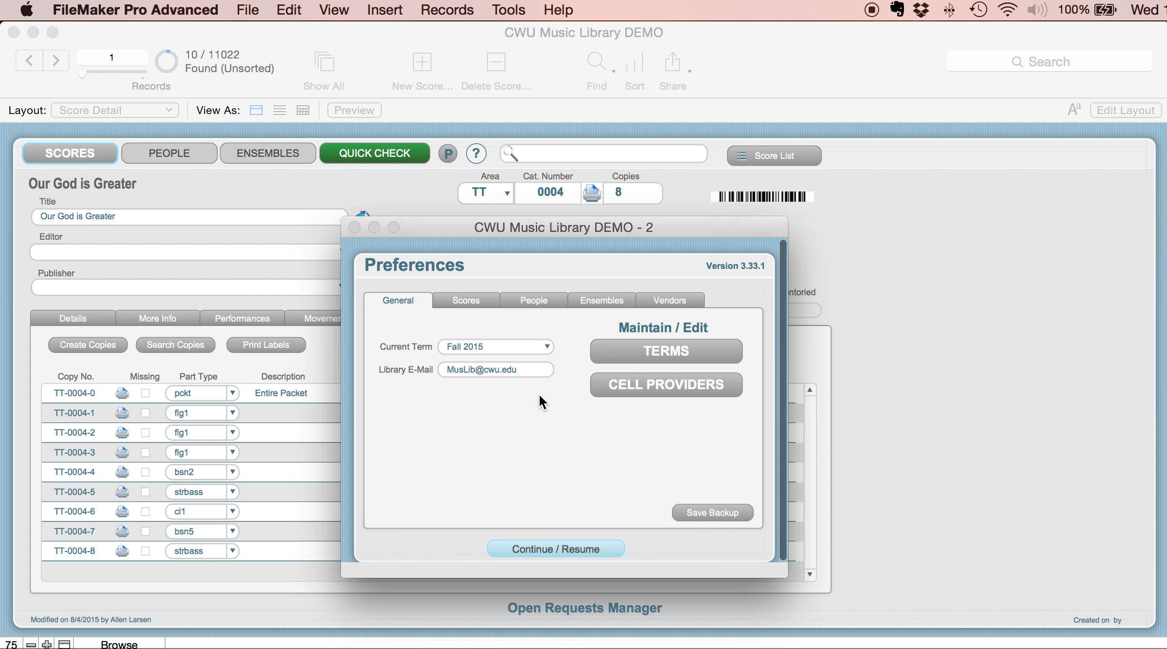
left_click(463, 299)
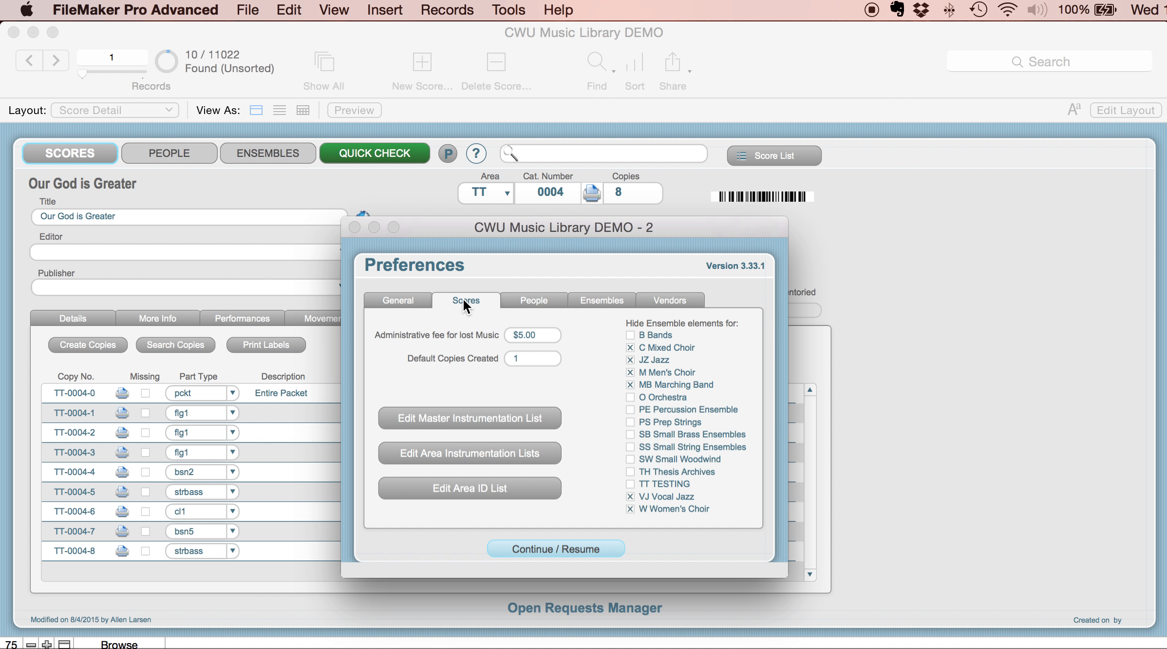
left_click(529, 361)
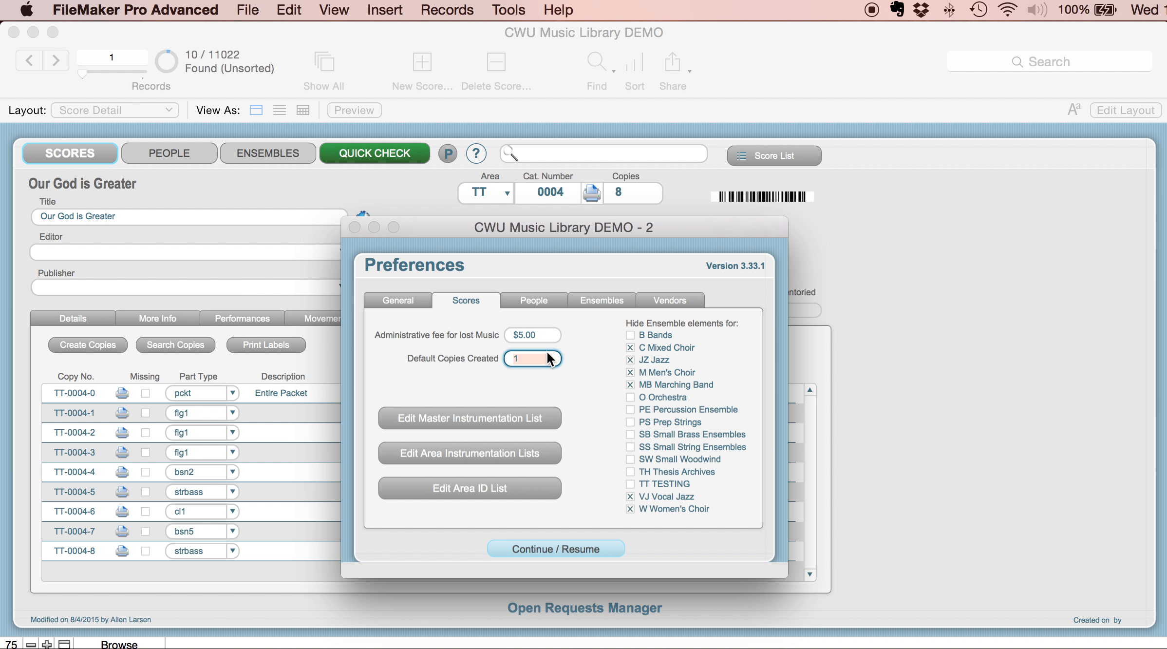
type("0")
left_click(577, 545)
left_click(563, 546)
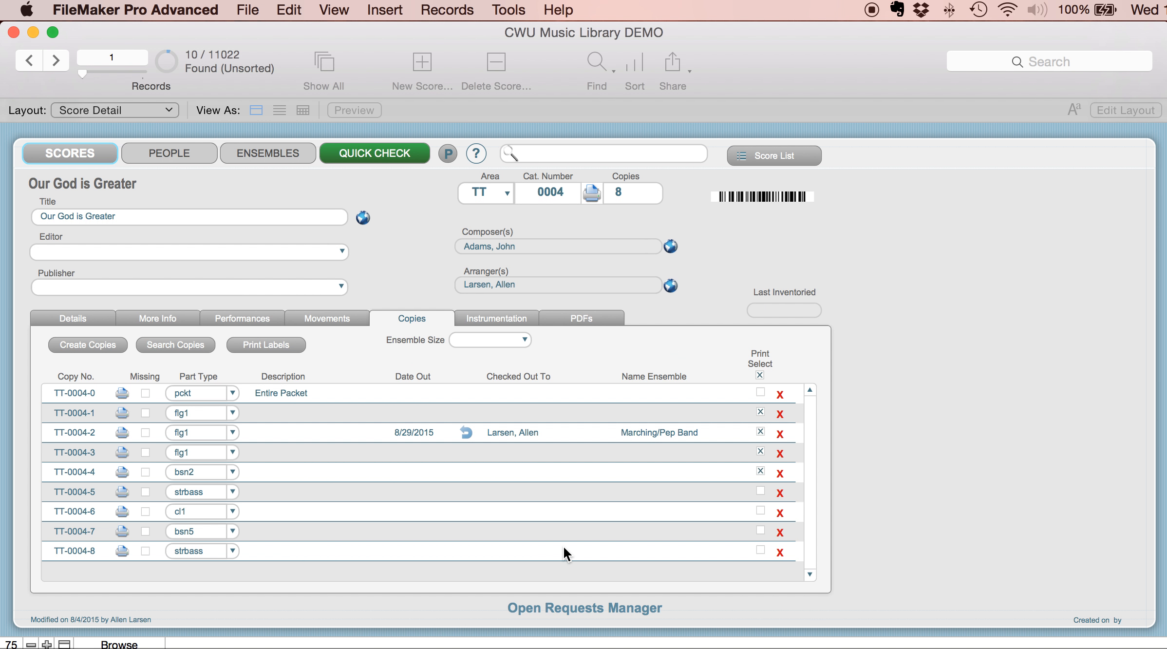
- Examine the master instrumentation list from the score preferences and close it
left_click(452, 156)
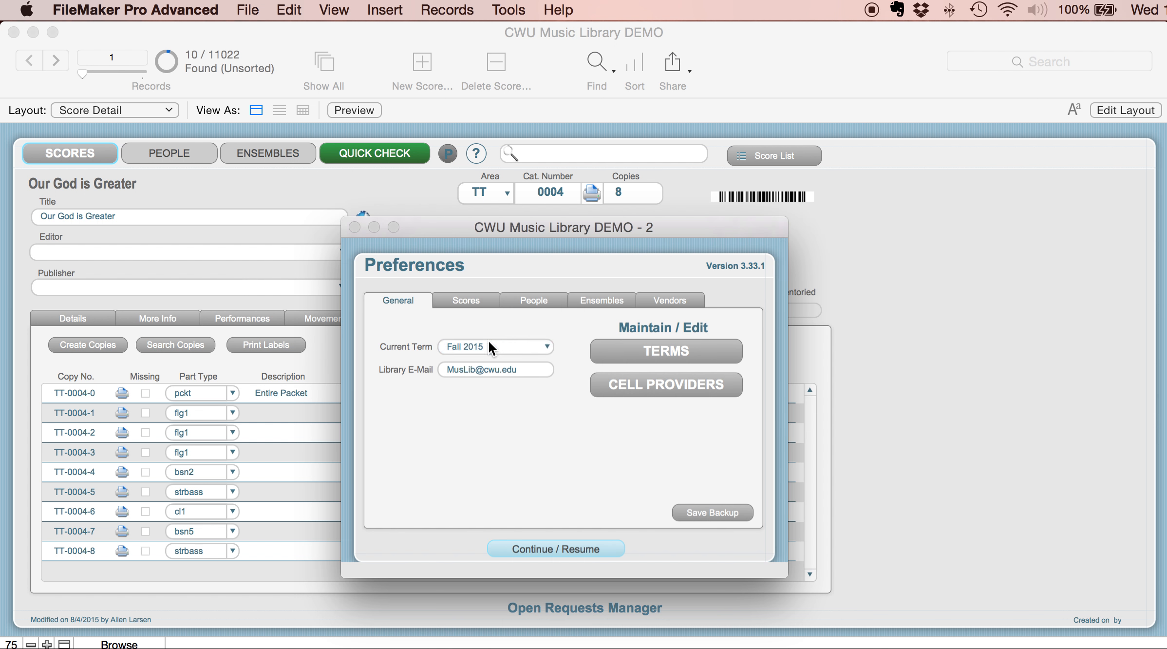
left_click(475, 298)
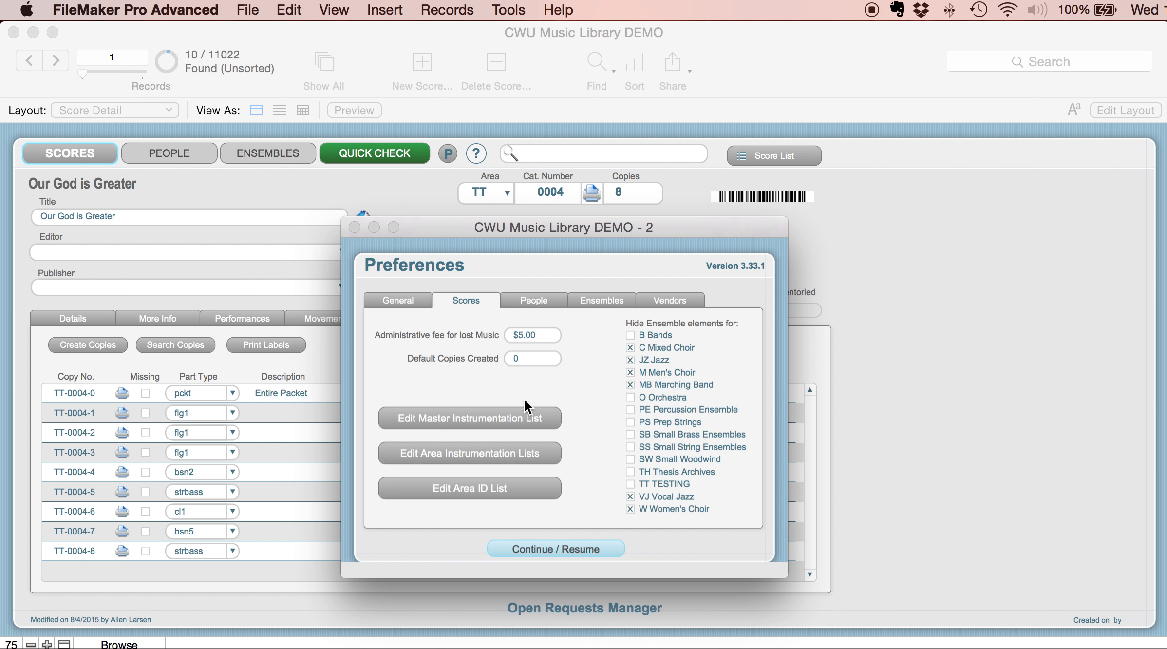
left_click(452, 419)
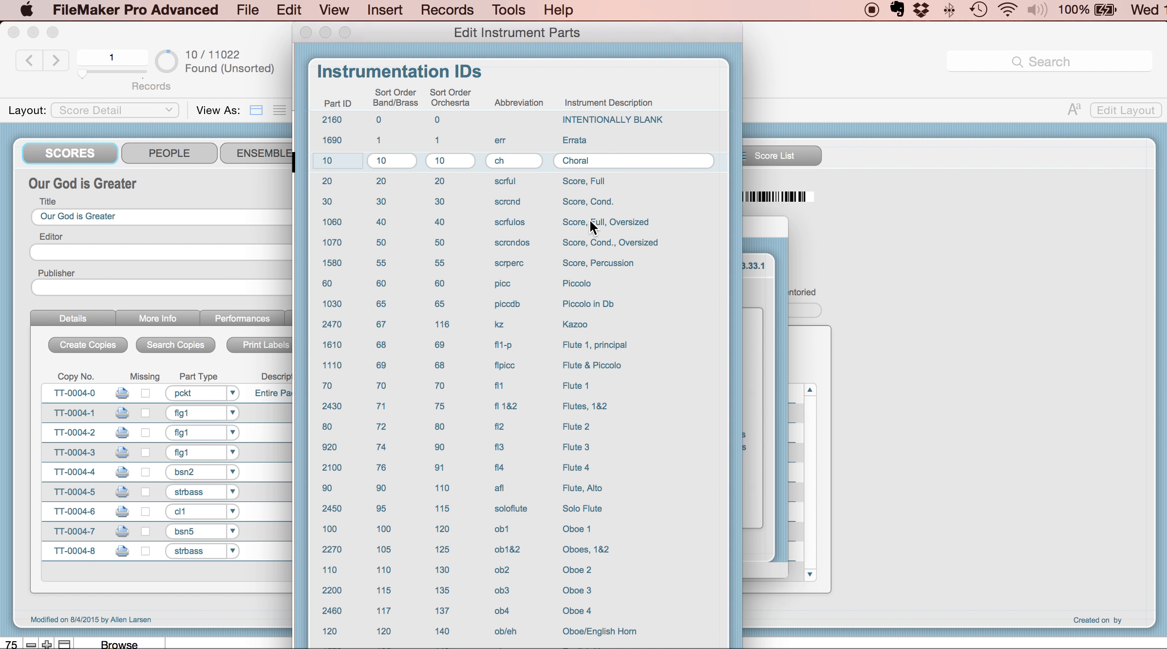
key("super+w")
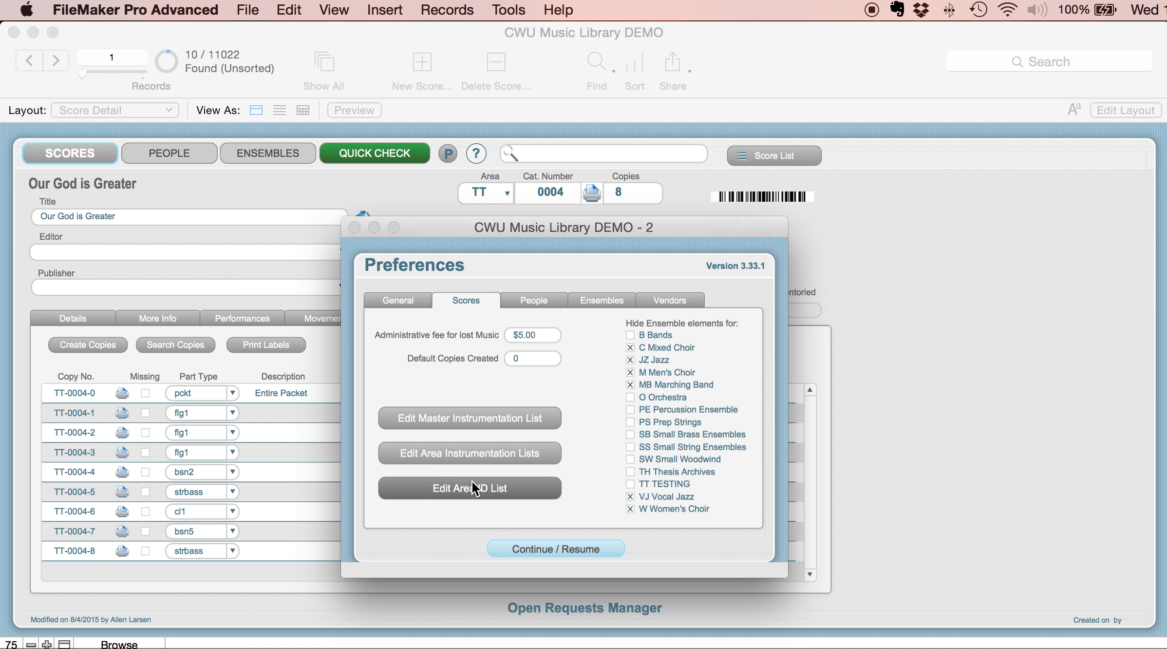
- Browse the area instrumentation lists from Bands through KVYO to Marching Band and return to the preferences
left_click(474, 447)
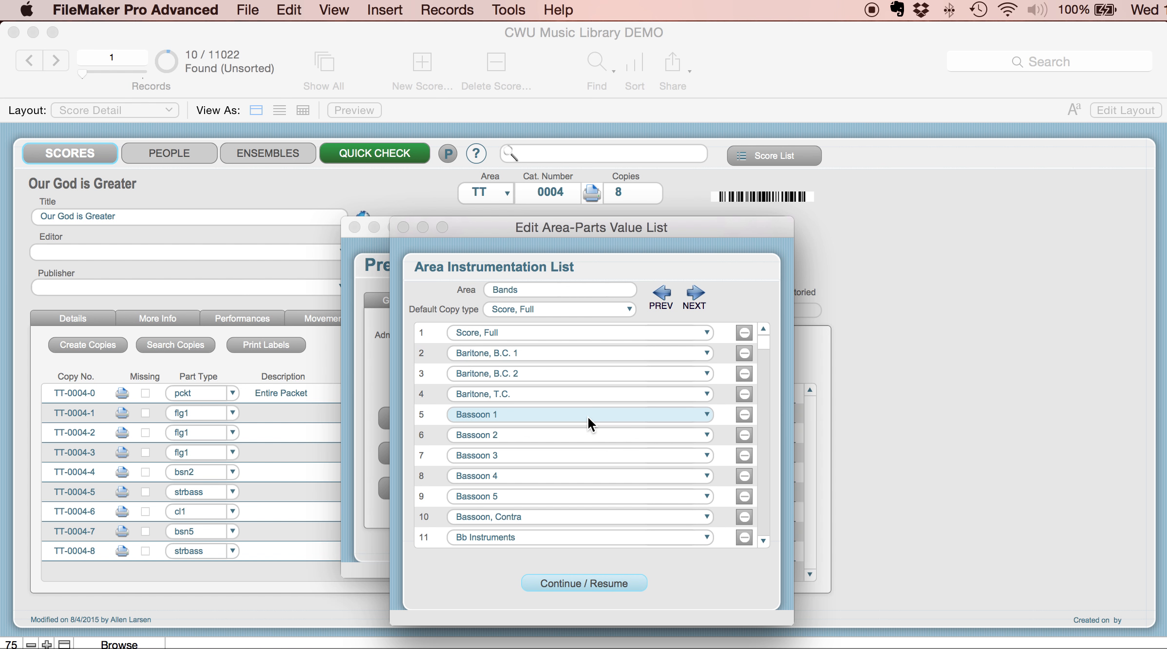
left_click(694, 294)
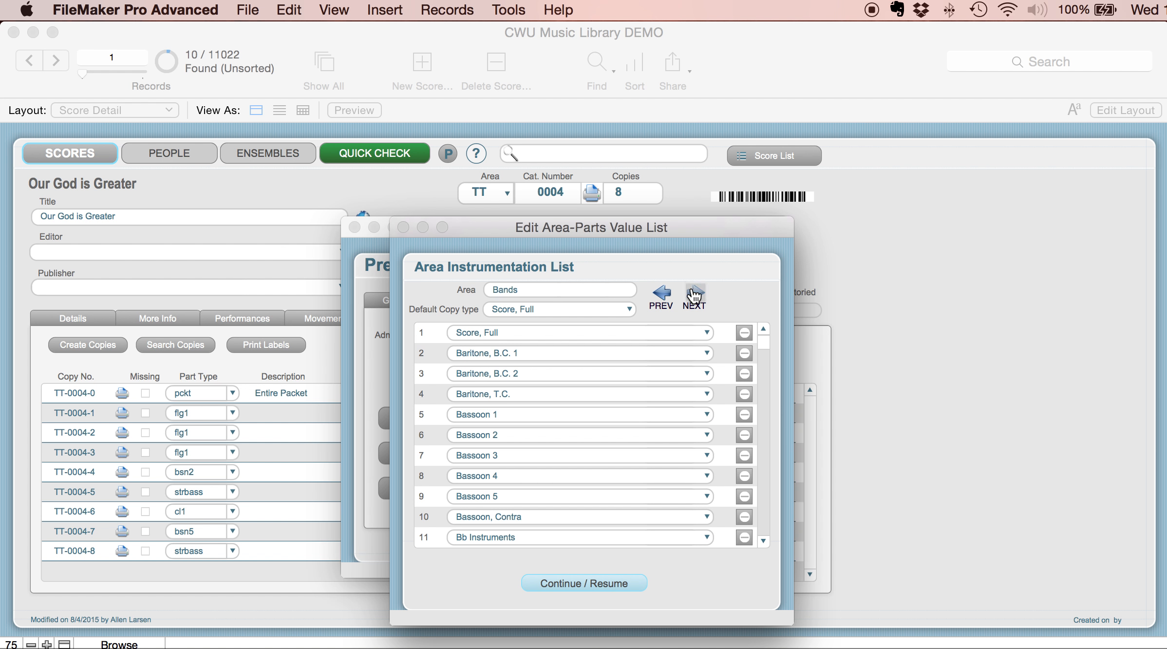
left_click(698, 296)
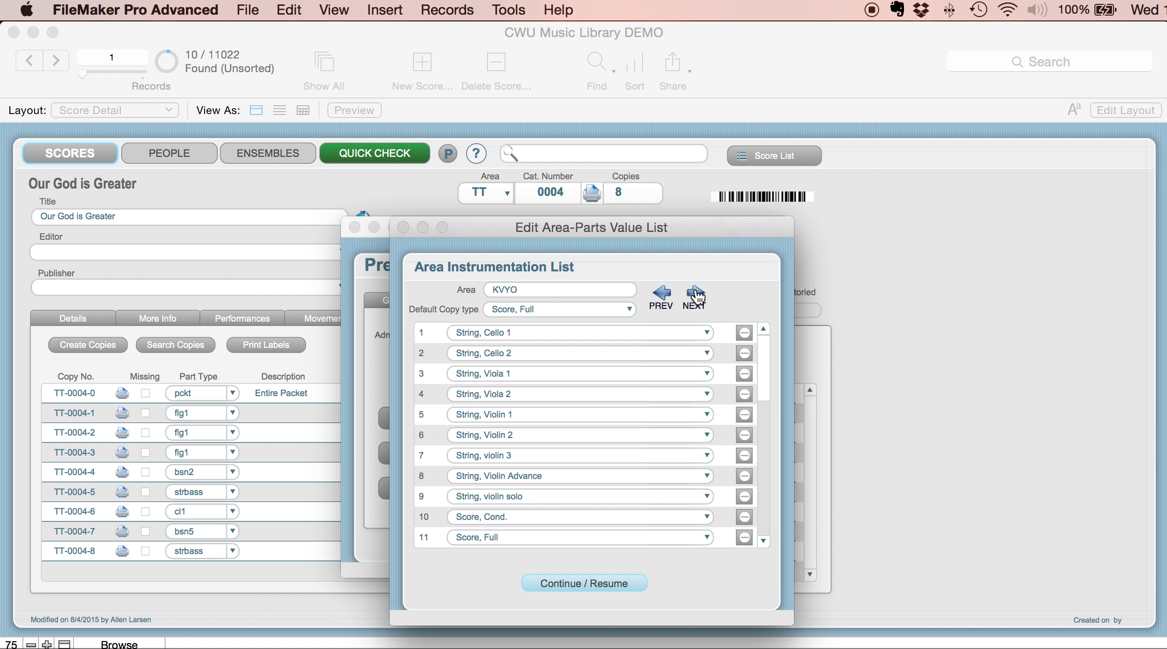
left_click(698, 296)
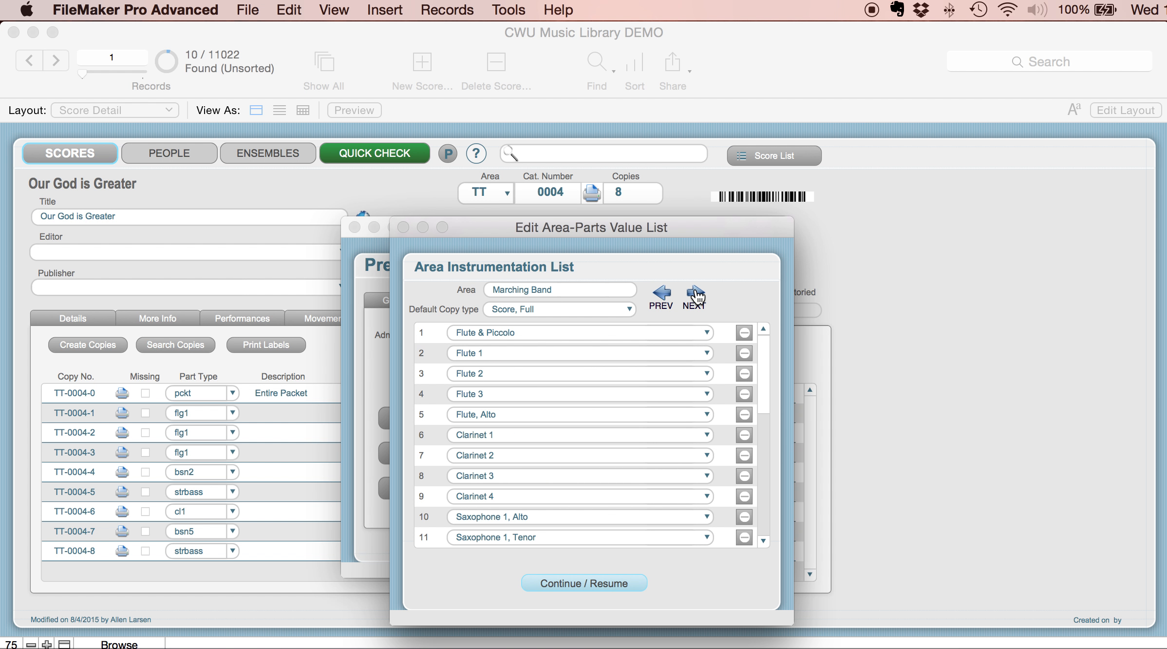
left_click(602, 583)
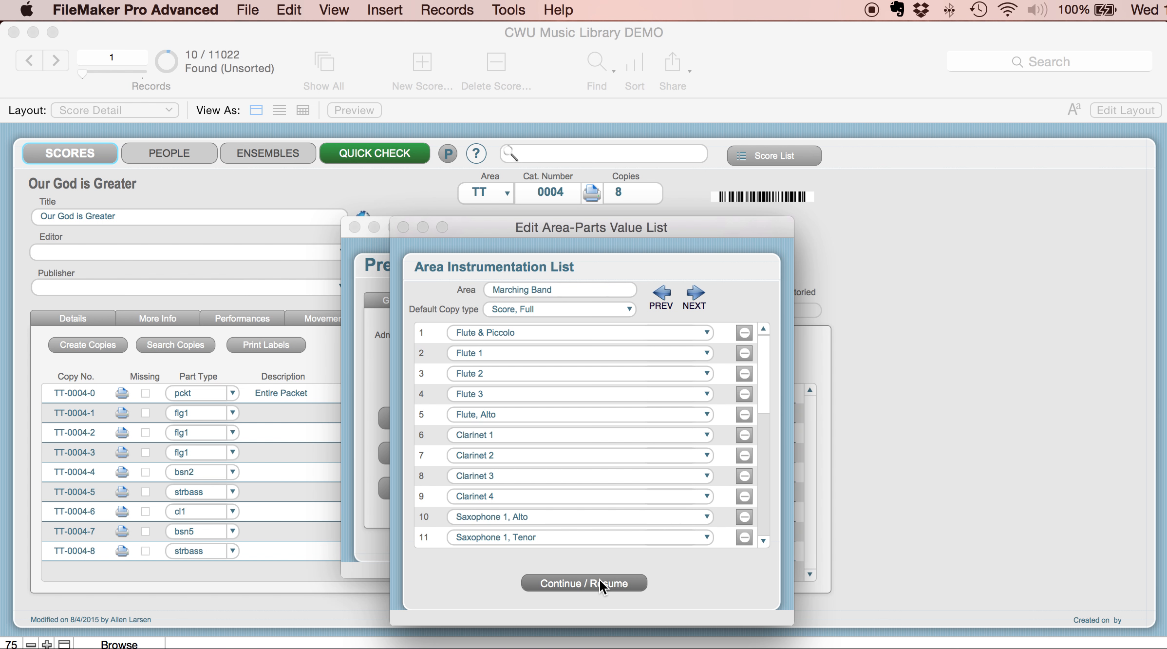
left_click(599, 578)
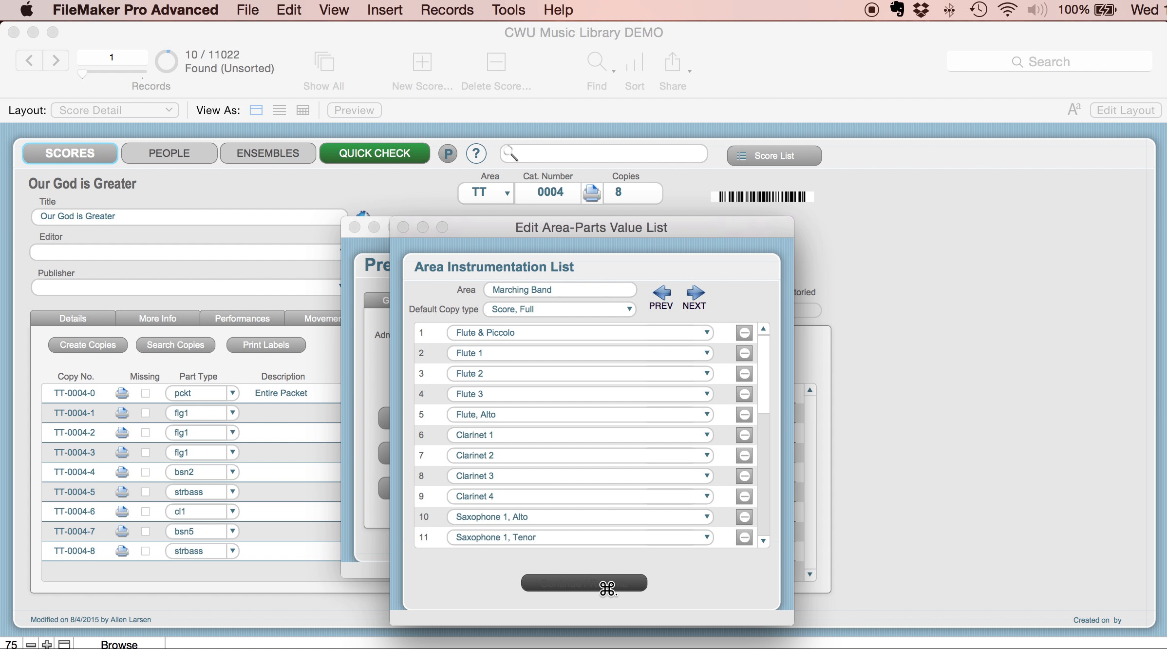
- Examine the list of area IDs, names and directors, and close it along with the preferences
left_click(493, 489)
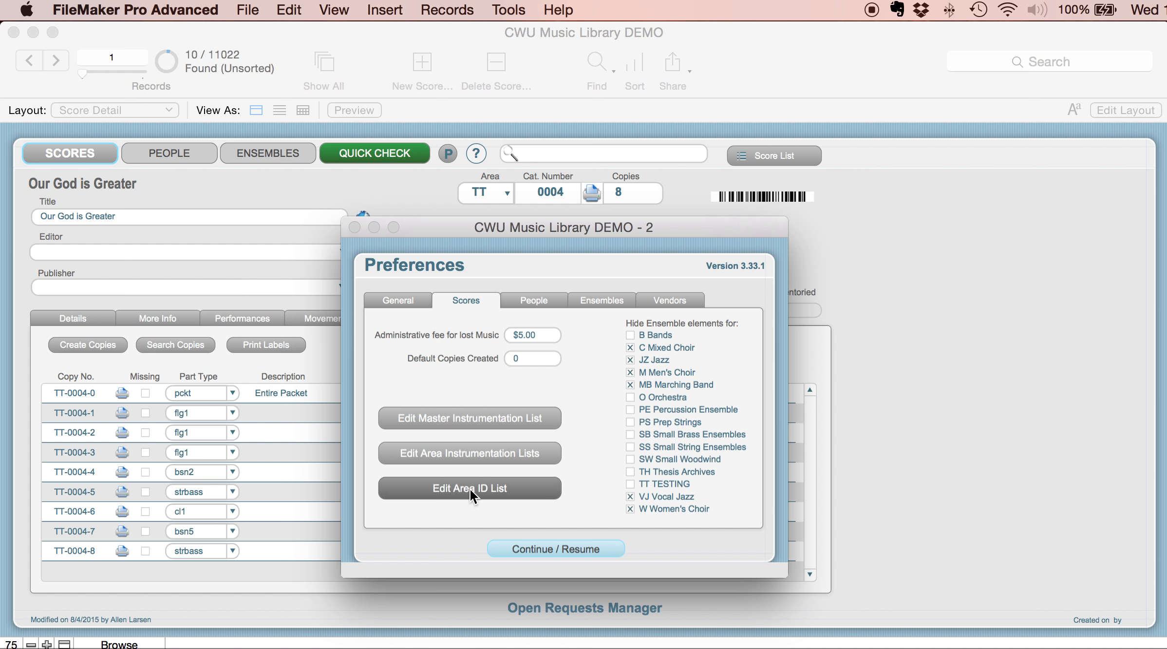
left_click(470, 488)
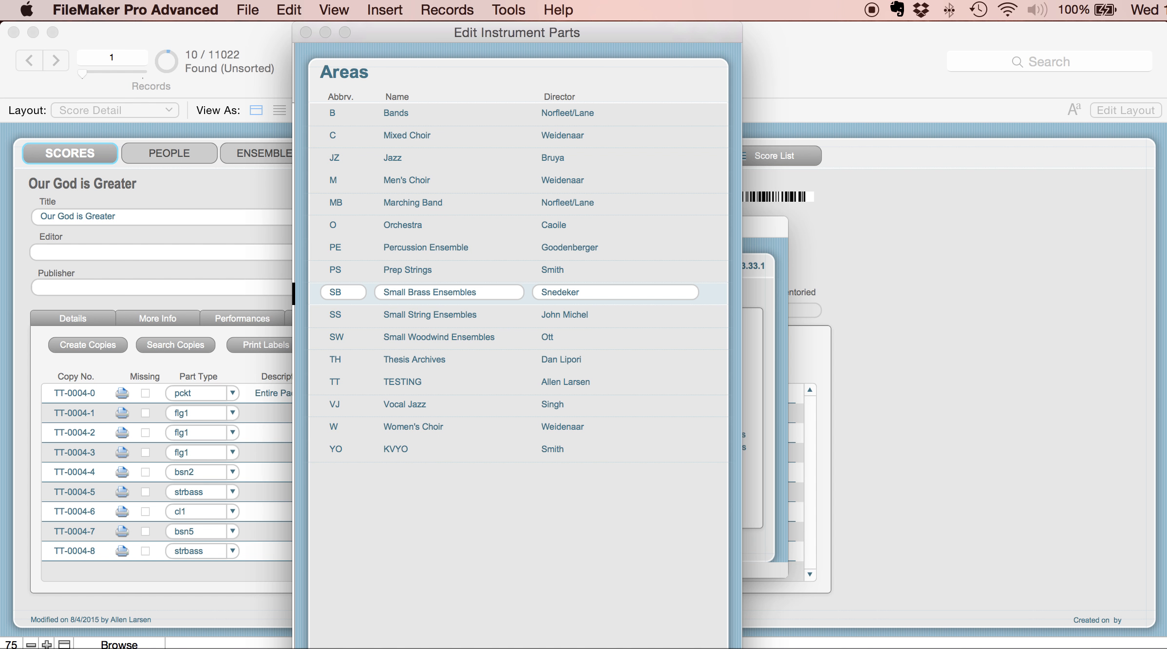
left_click(522, 647)
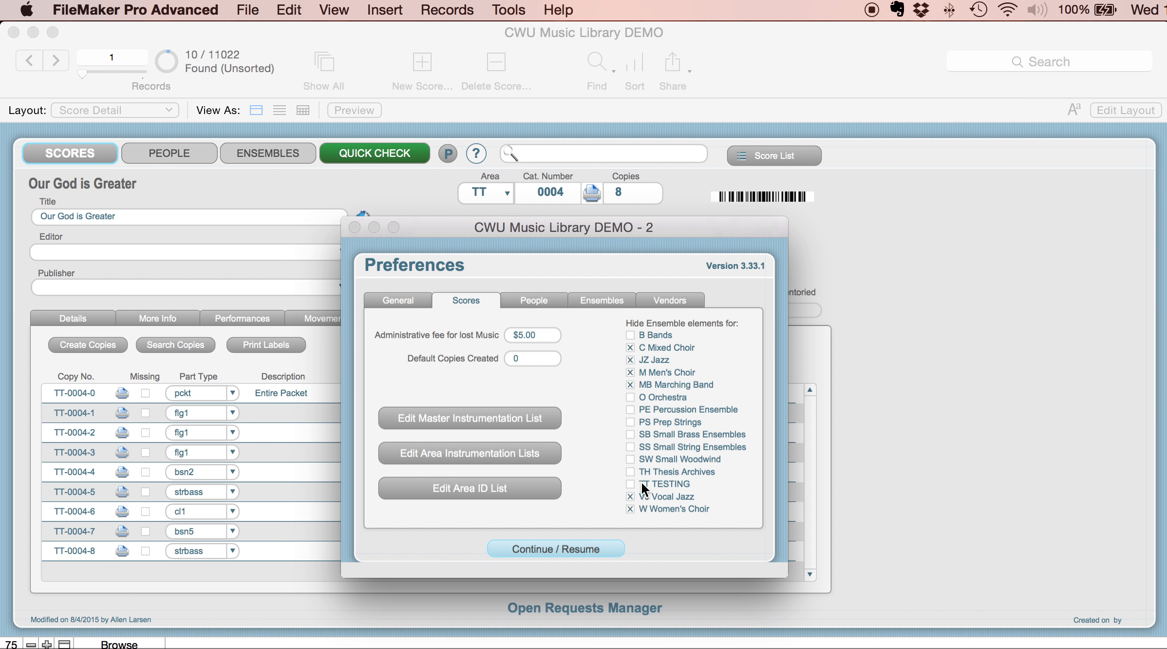
left_click(584, 548)
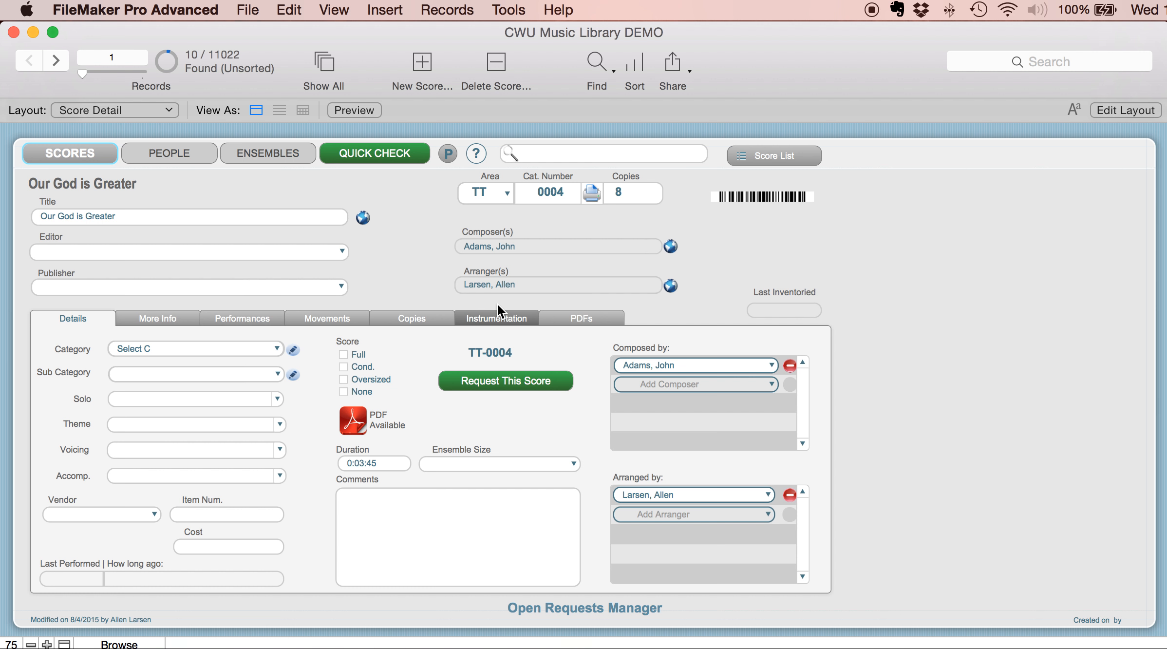
- Hide the ensemble elements for TT TESTING in the score preferences and resume the score record
left_click(446, 156)
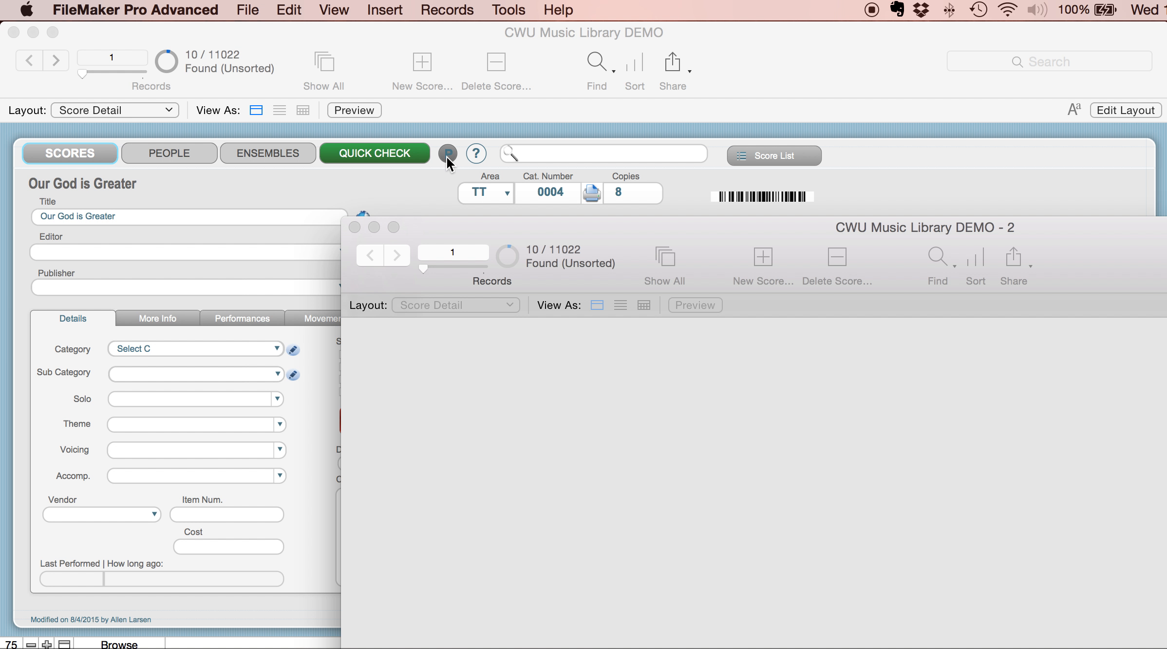
left_click(475, 302)
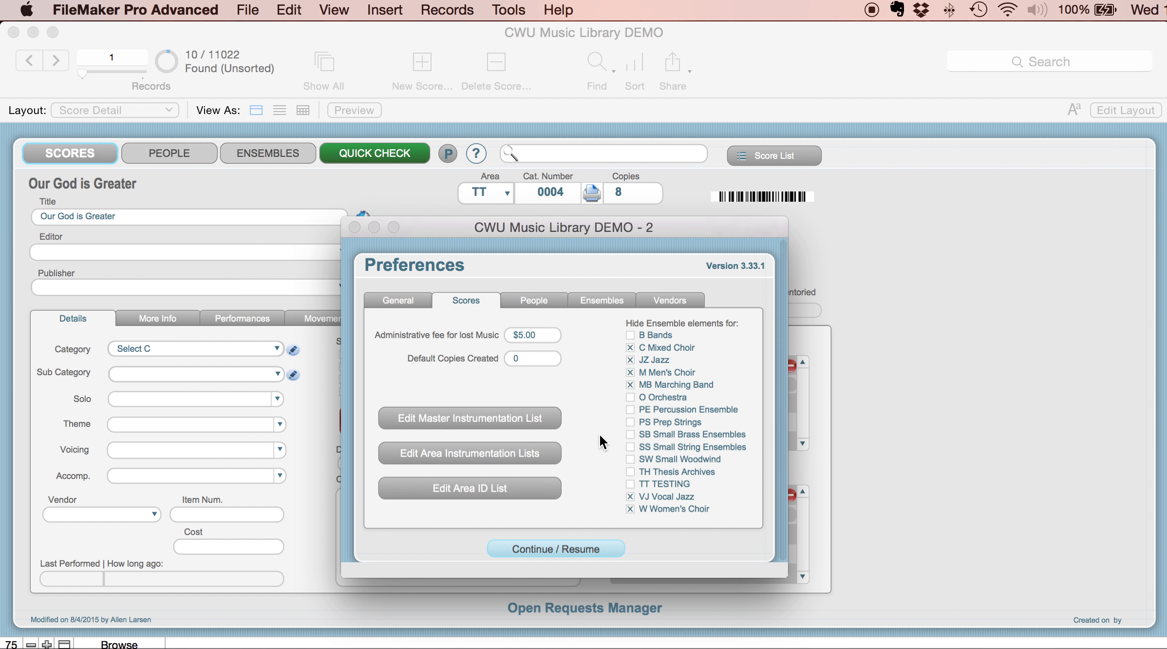
left_click(629, 482)
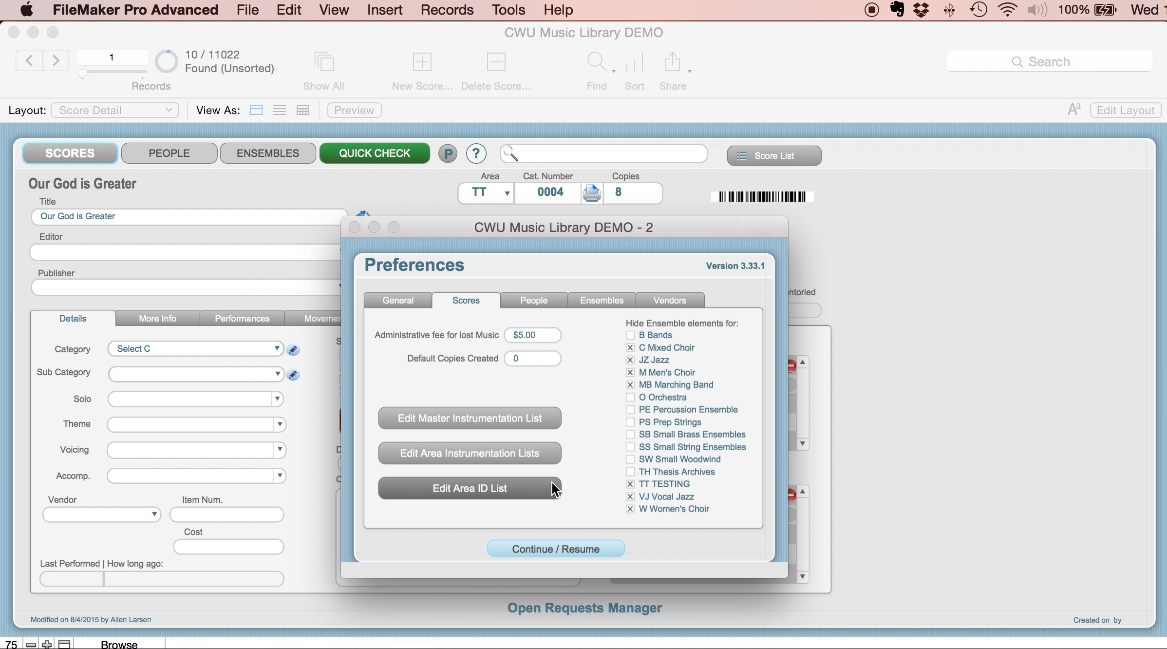
left_click(562, 548)
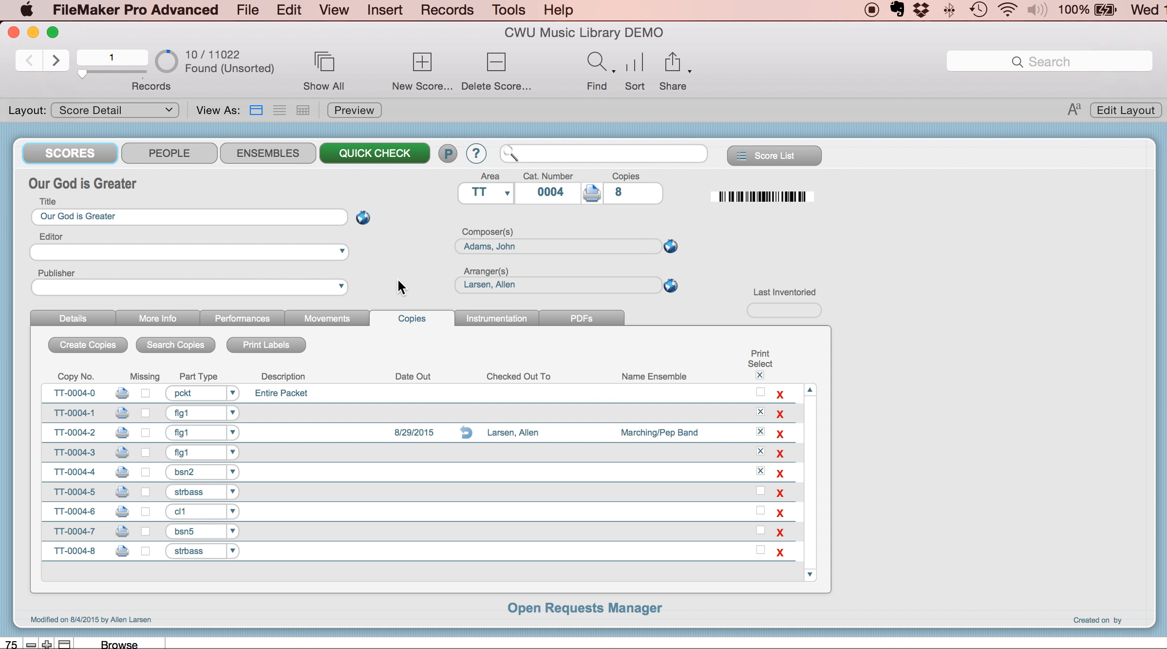
- Reopen the score preferences to review the hidden ensemble elements, and close them
left_click(445, 150)
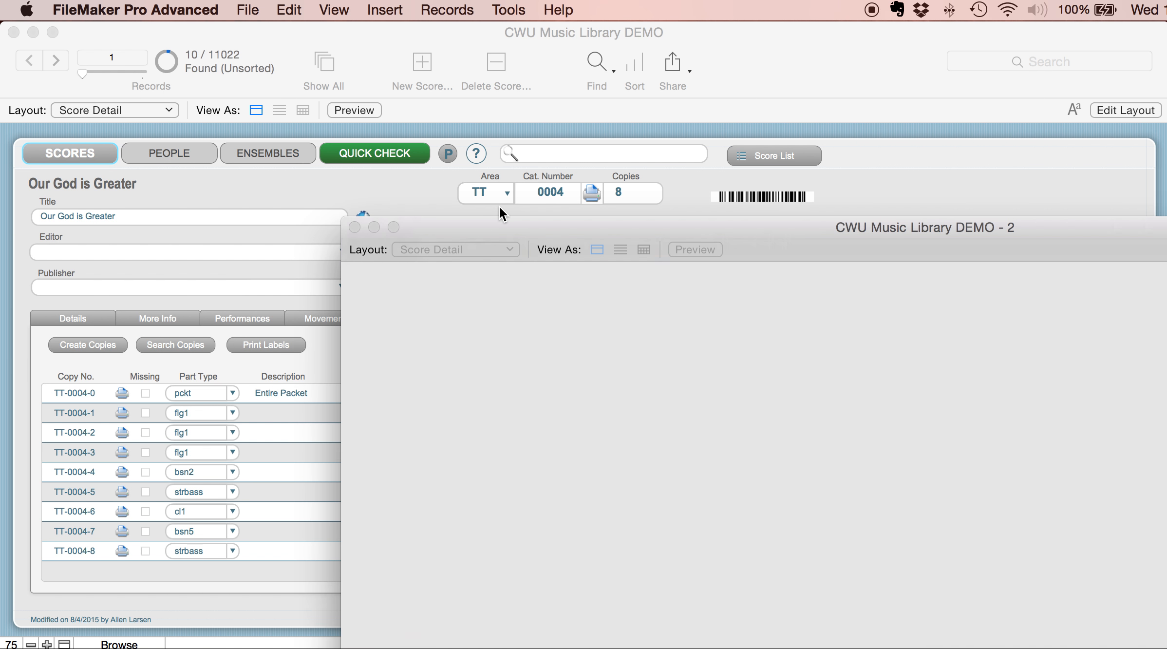
left_click(462, 299)
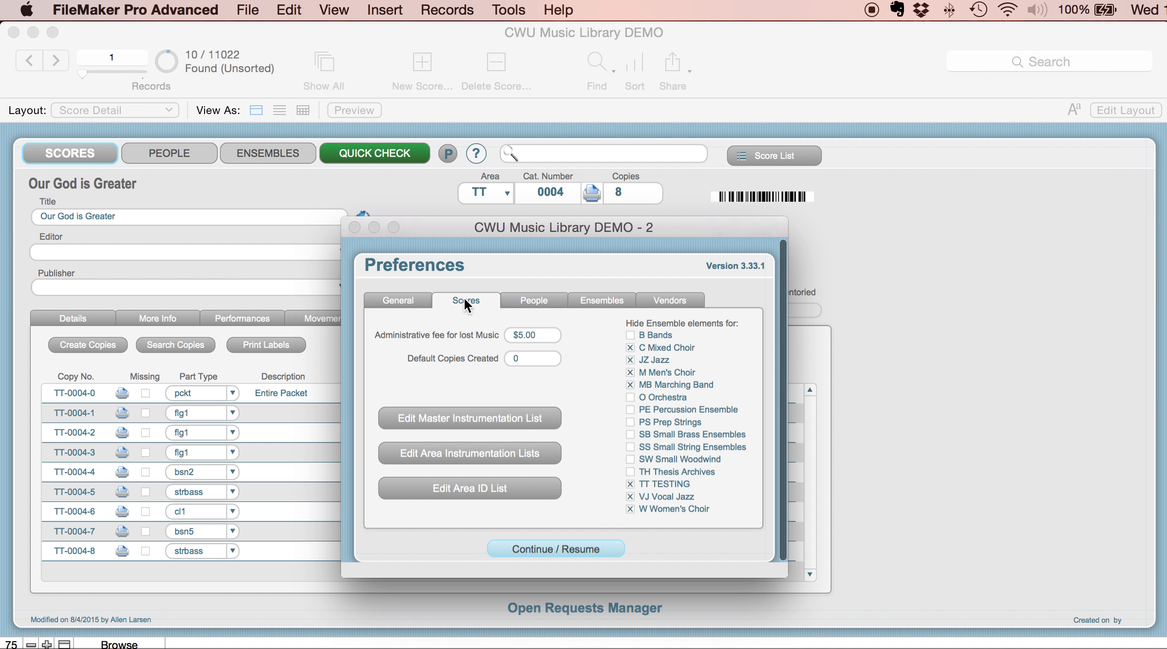
left_click(563, 547)
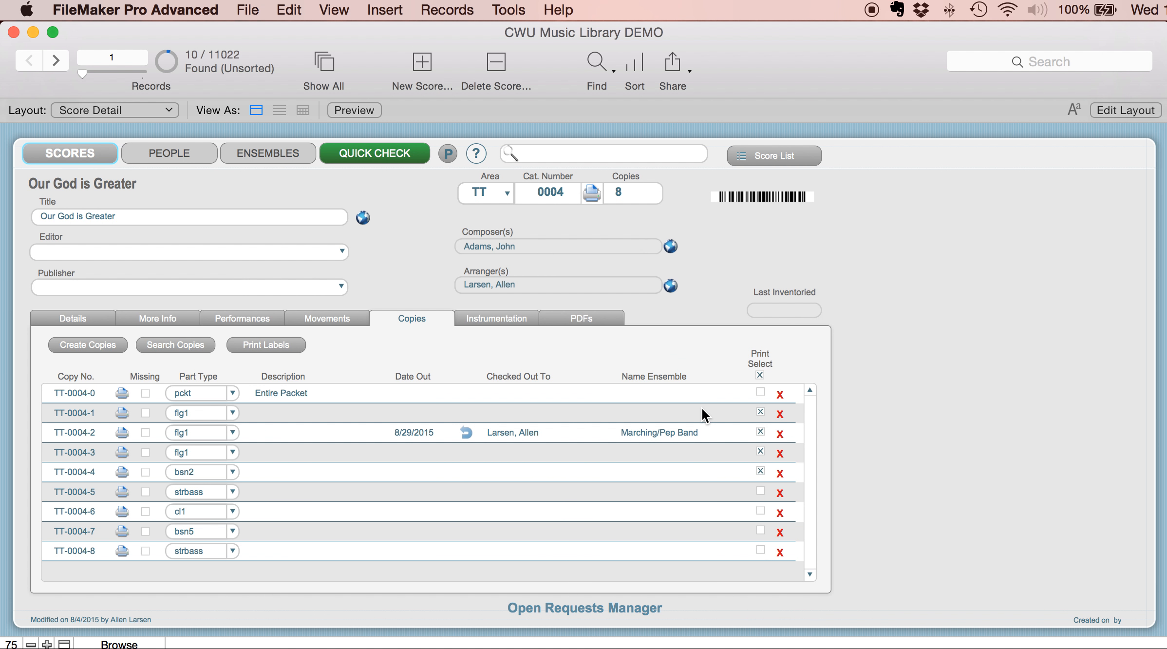